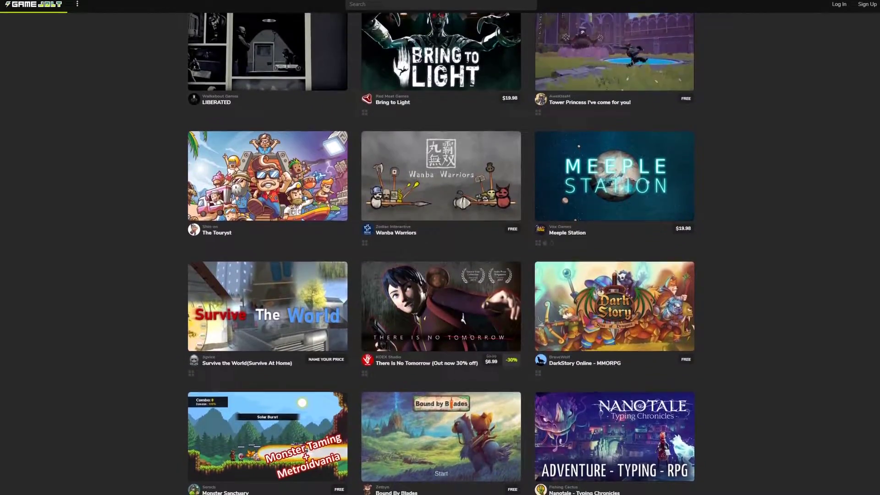
Look through the game listings on Game Jolt.
scroll(440, 247, down, 1)
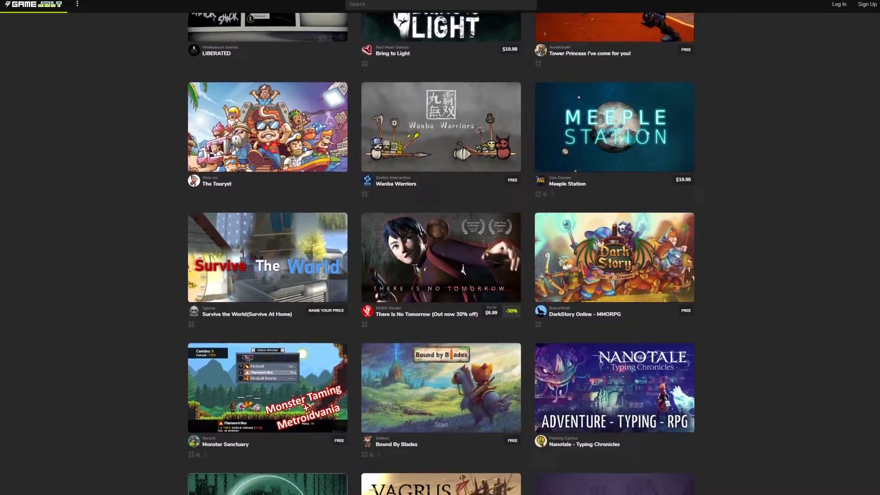
scroll(439, 247, down, 1)
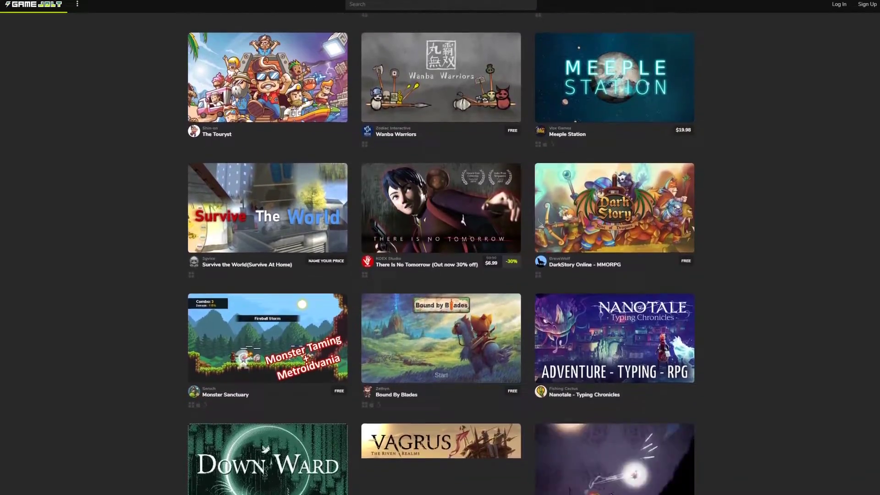
scroll(439, 247, down, 1)
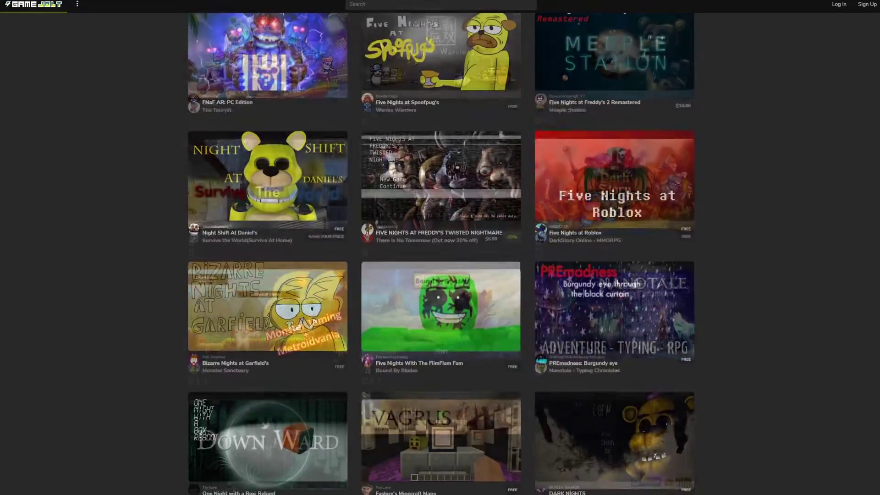
scroll(440, 247, down, 2)
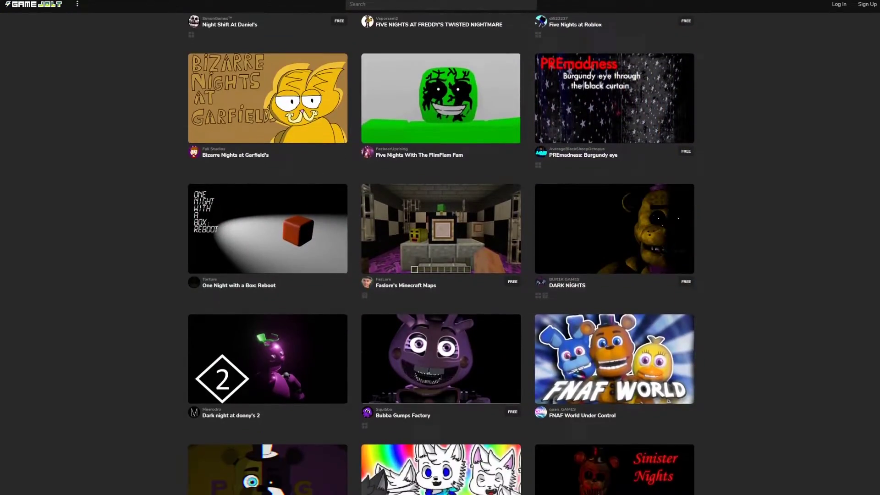
scroll(440, 247, down, 5)
scroll(440, 247, down, 3)
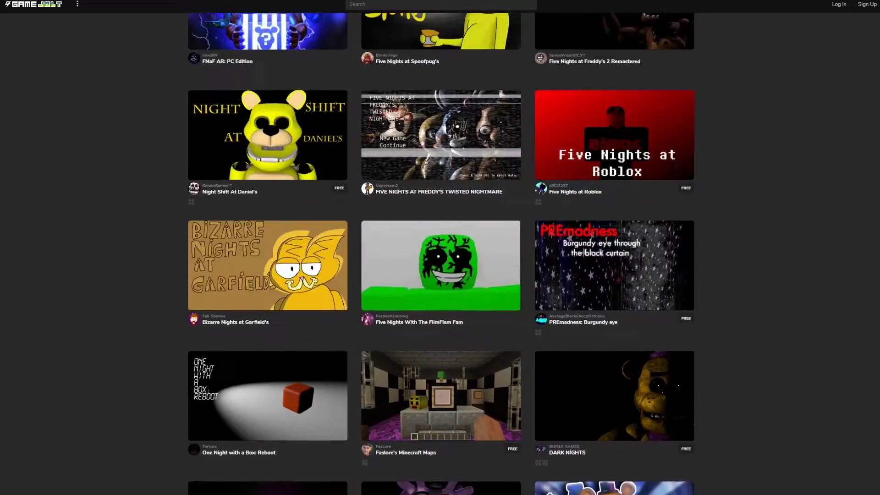
scroll(440, 248, up, 20)
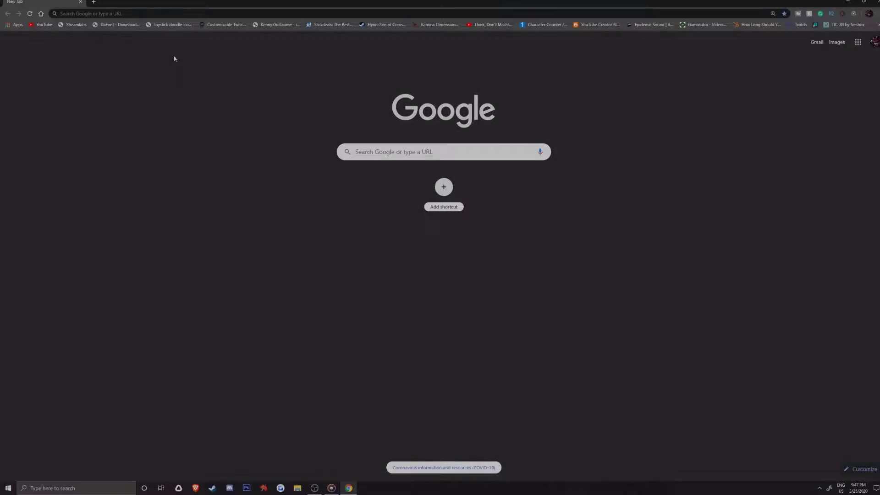
Go to gamejolt.com in the browser.
text(gamejolt.)
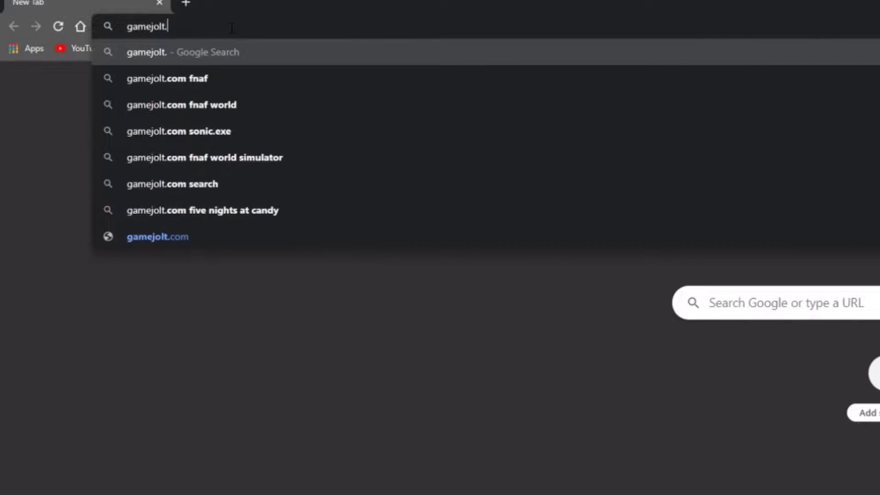
text(com)
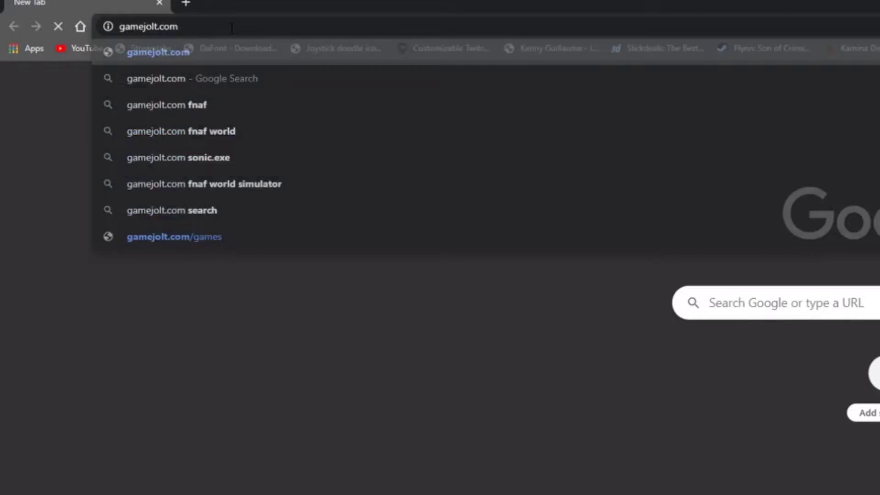
key(Return)
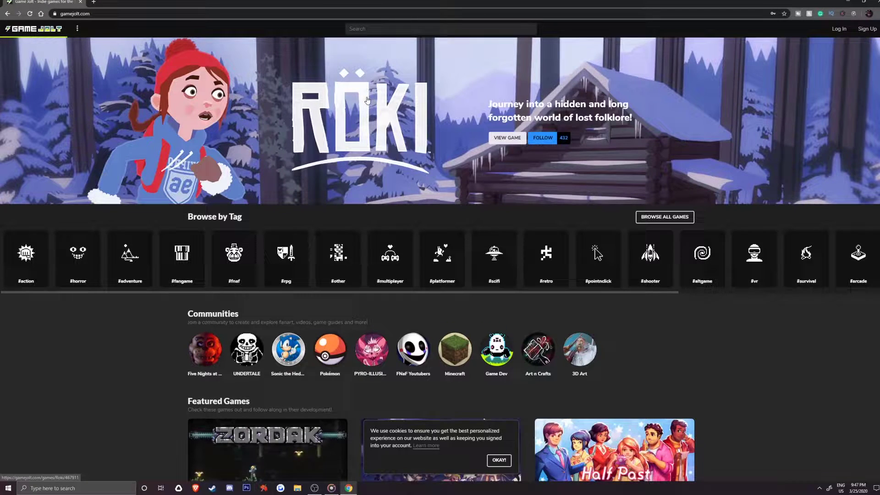
Search the site for "lazr", and browse the catalogue of all games.
click(380, 29)
text(lazr)
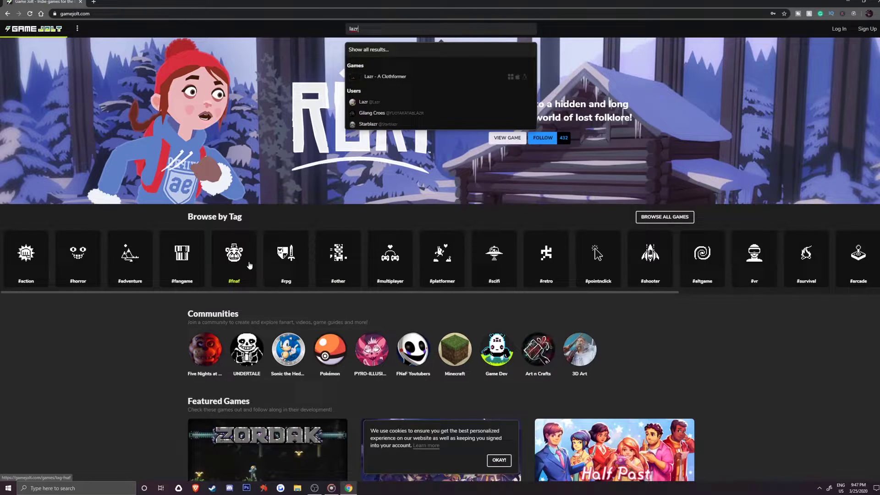
click(682, 226)
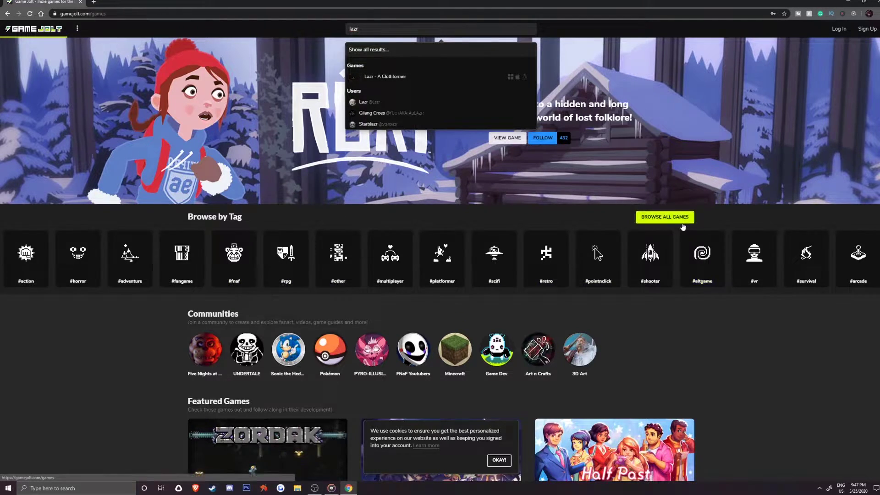
scroll(707, 283, down, 5)
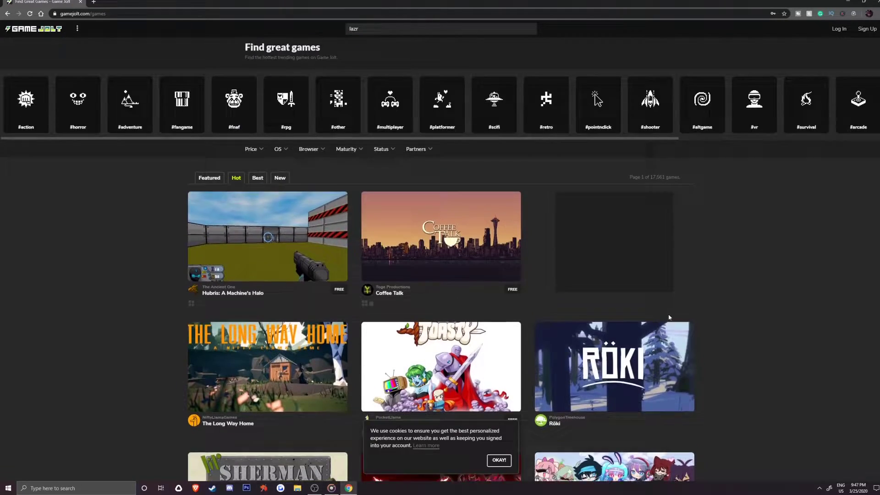
scroll(719, 285, down, 2)
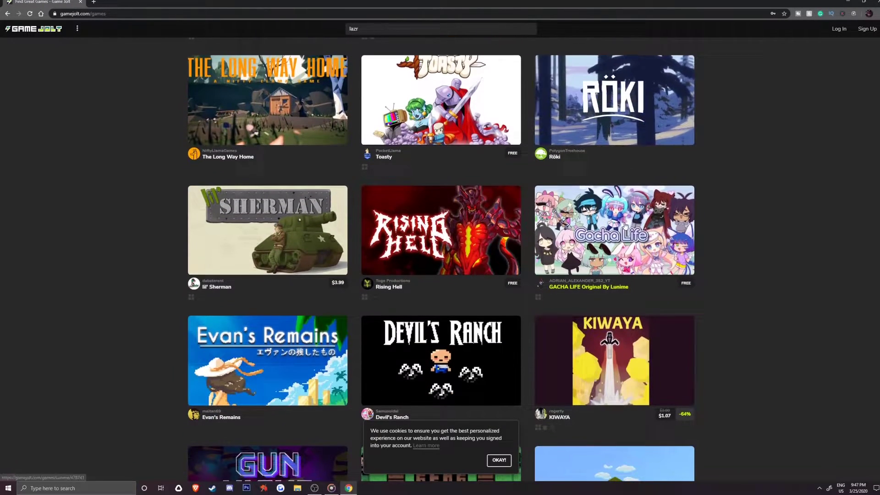
Open the Lazr - A Clothformer game page from the "lazr" search suggestions and start the game's Windows download.
click(390, 30)
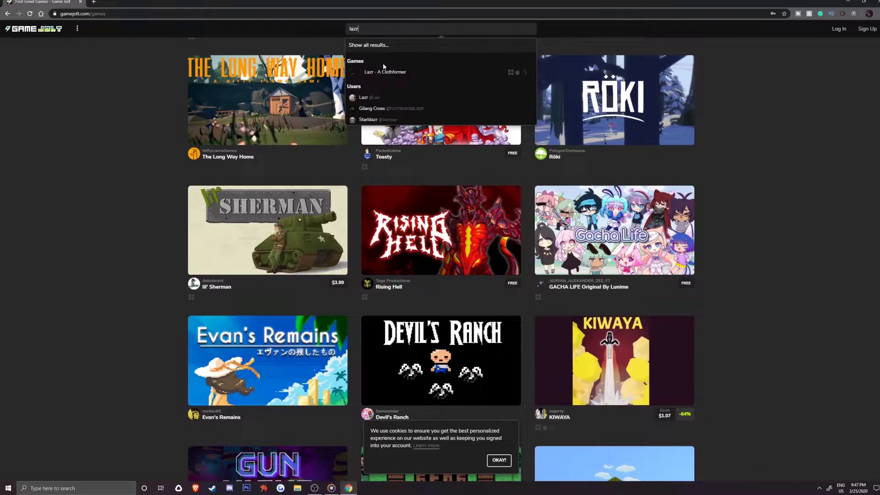
click(385, 71)
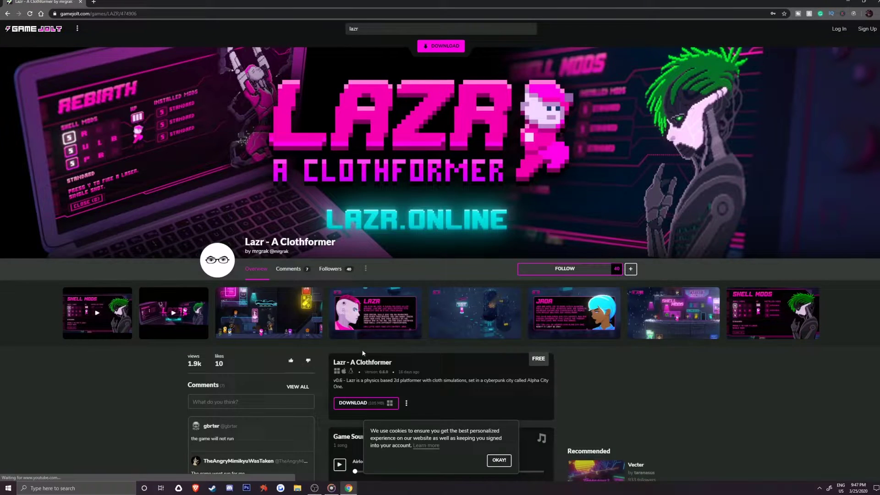
scroll(411, 376, down, 1)
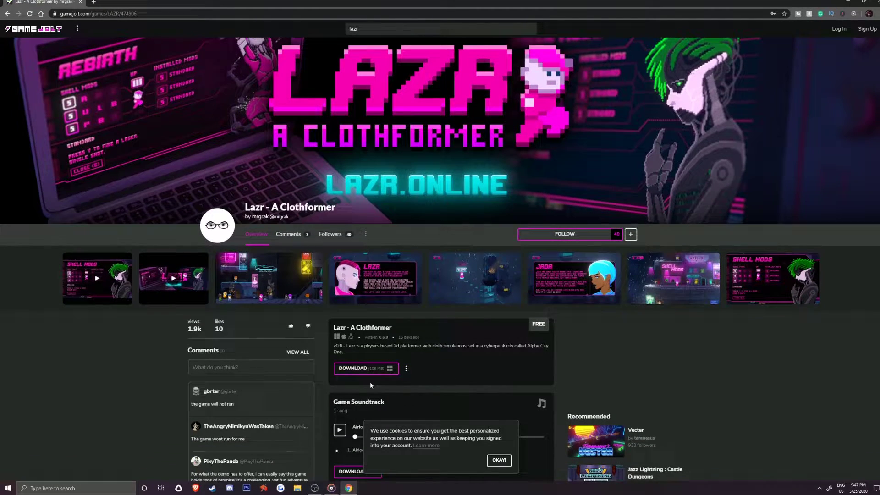
click(366, 368)
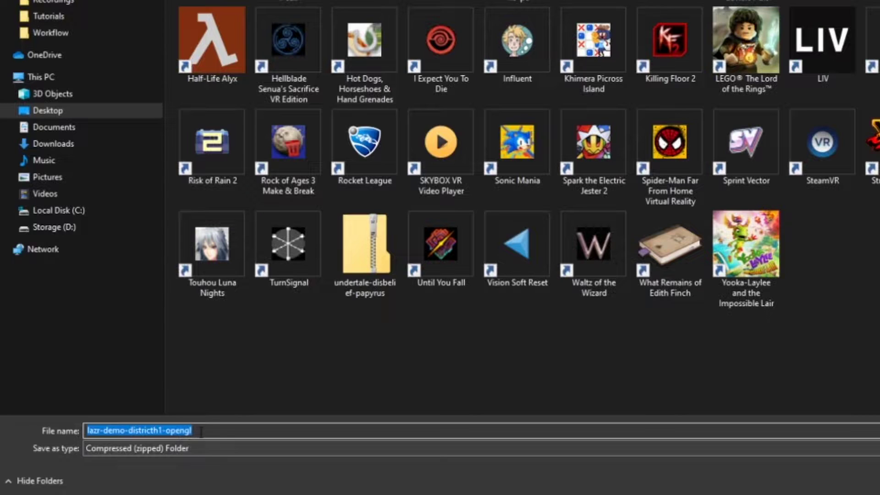
Save the game's zip archive to the Desktop under the file name Lazr.
click(143, 443)
drag(209, 429, 90, 427)
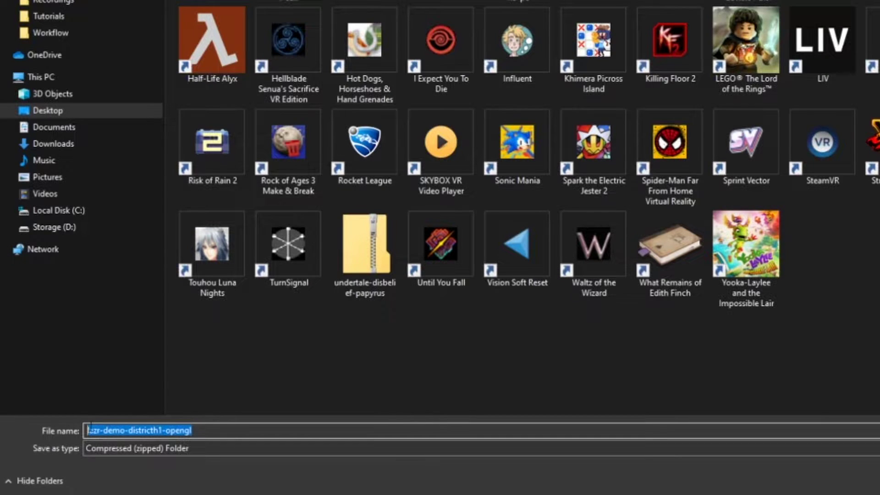
text(Lazr)
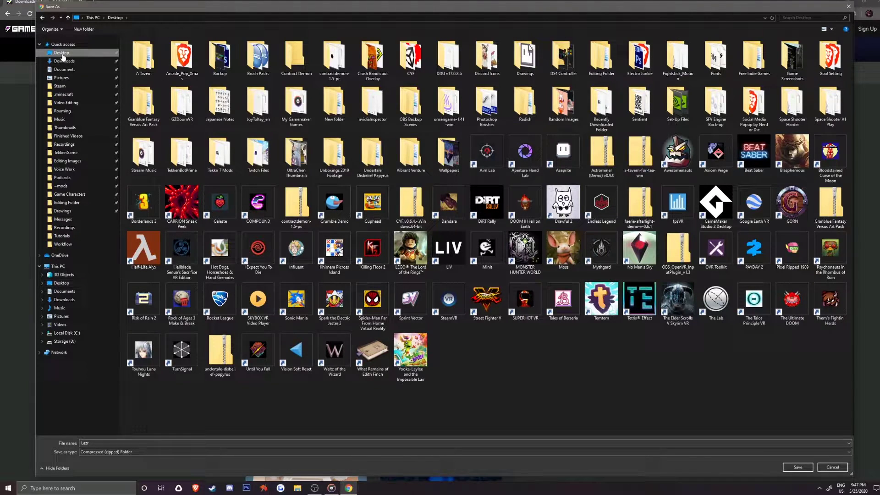
click(798, 467)
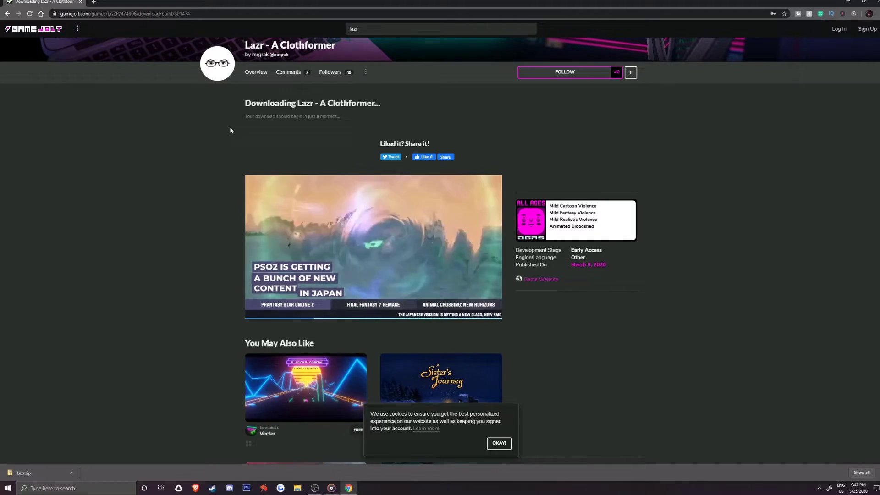
Open 7-zip.org in a new browser tab.
click(93, 3)
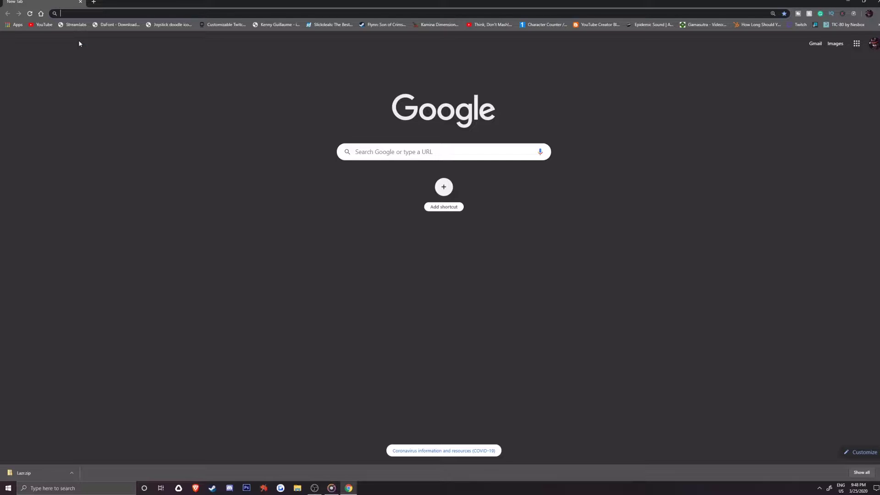
text(7-zip)
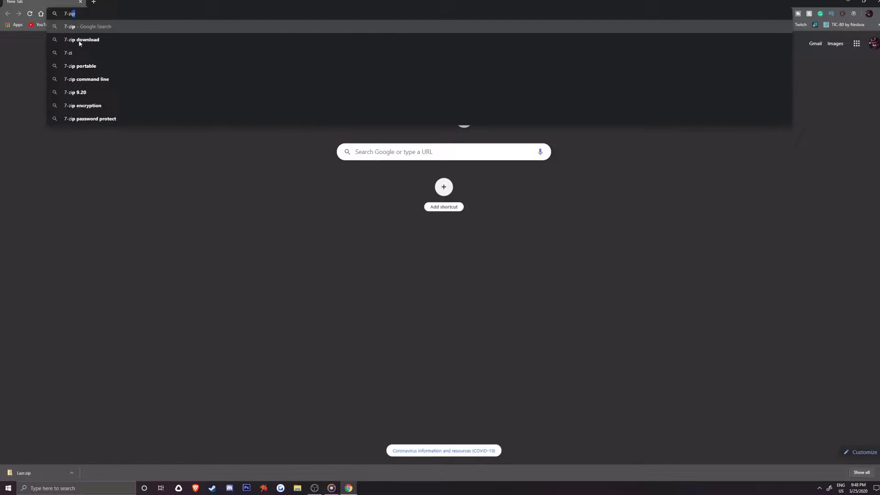
text(.org)
key(Return)
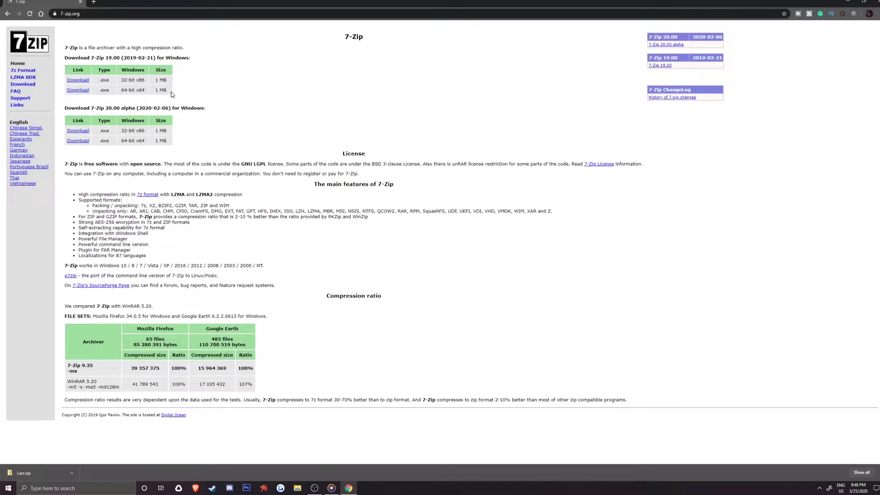
Check the PC's system type in the Windows System settings, and close the settings window.
right_click(8, 488)
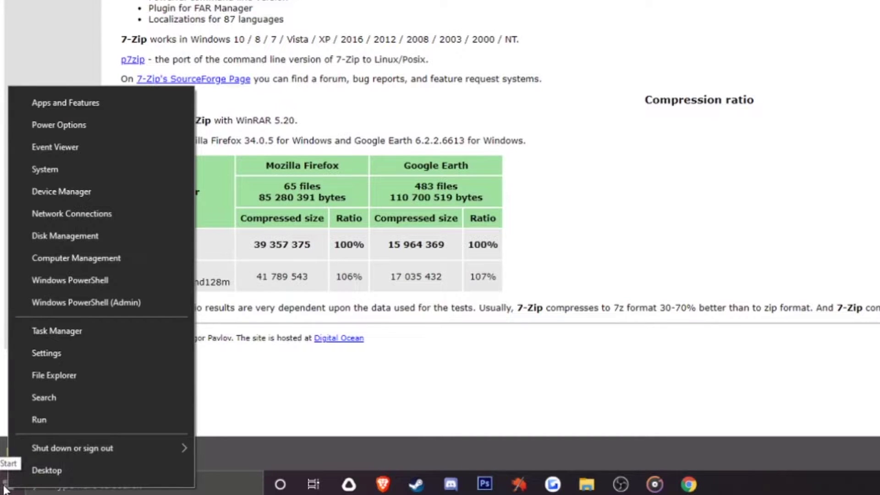
click(81, 169)
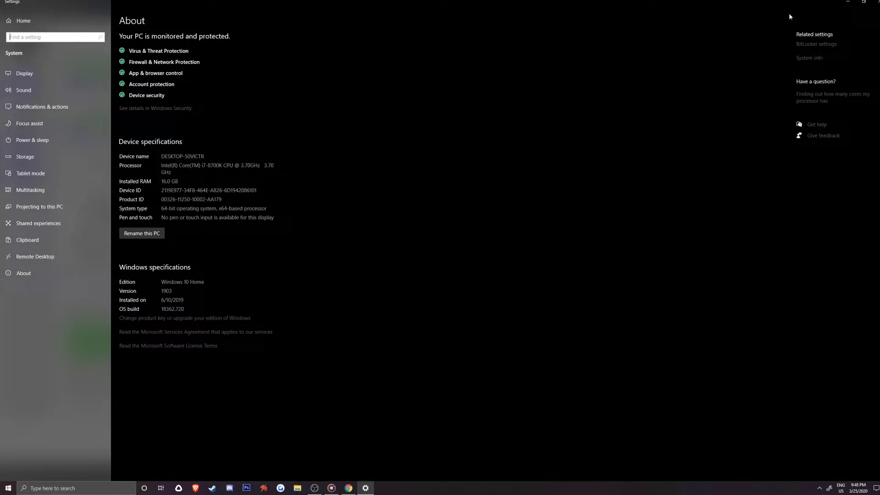
click(876, 2)
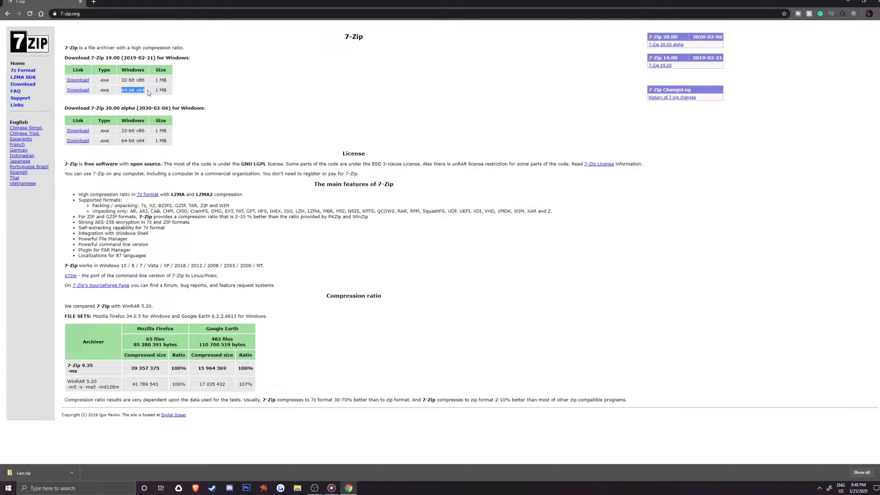
Download the 64-bit 7-Zip 19.00 installer to the Desktop and close the browser.
click(77, 90)
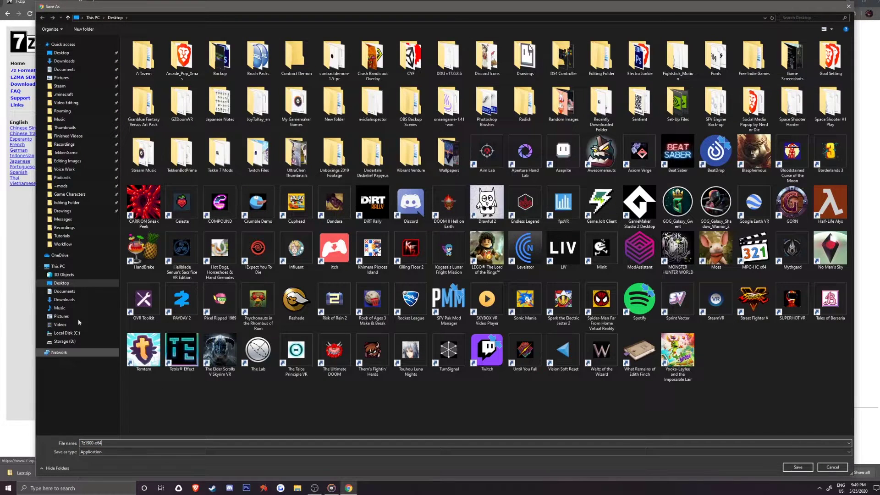
click(62, 53)
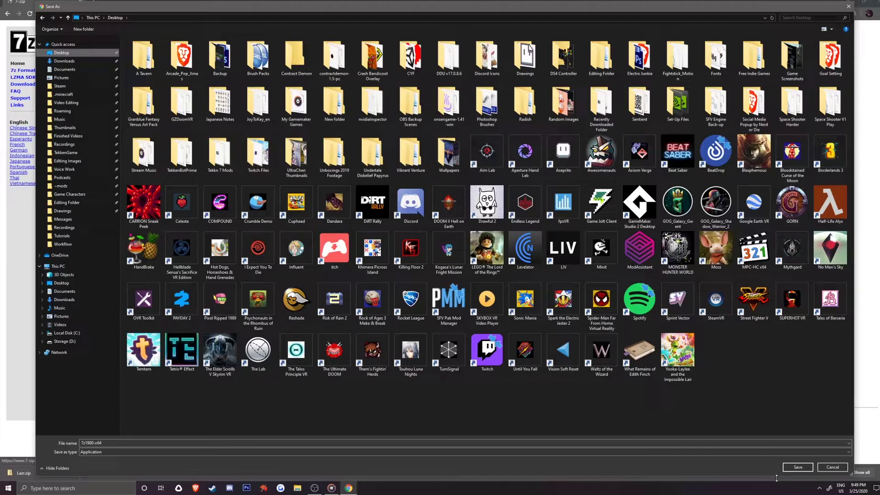
click(797, 468)
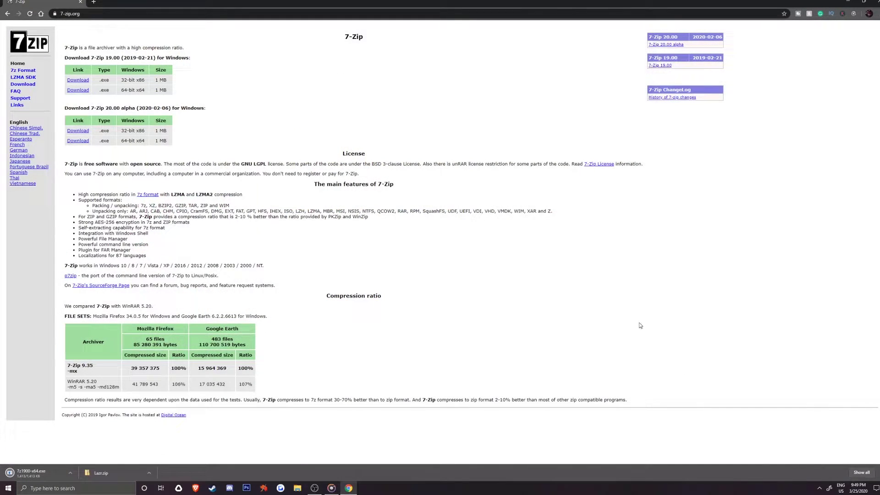
click(875, 3)
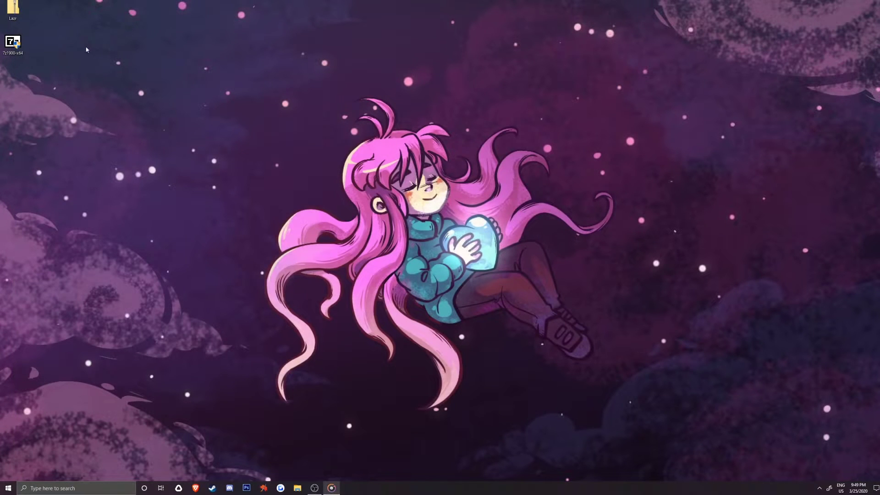
Run the 7z1900-x64 installer, install 7-Zip in C:\Program Files\7-Zip\, and close the setup.
double_click(13, 42)
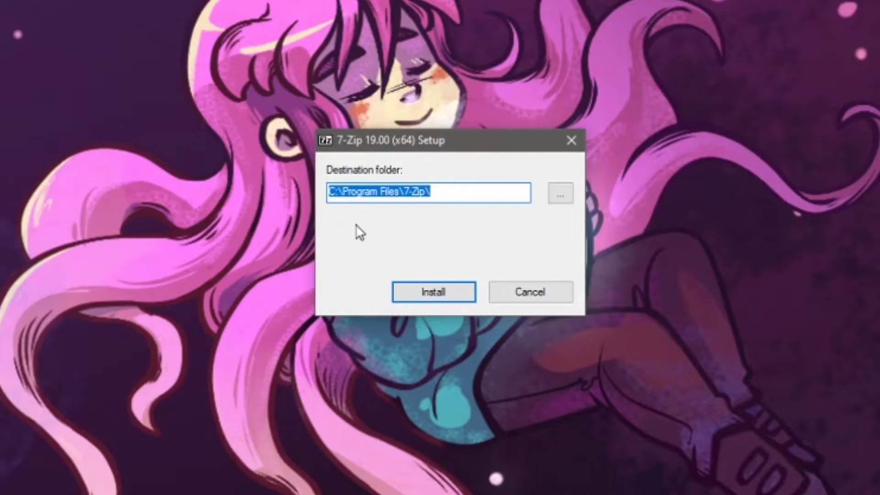
click(443, 194)
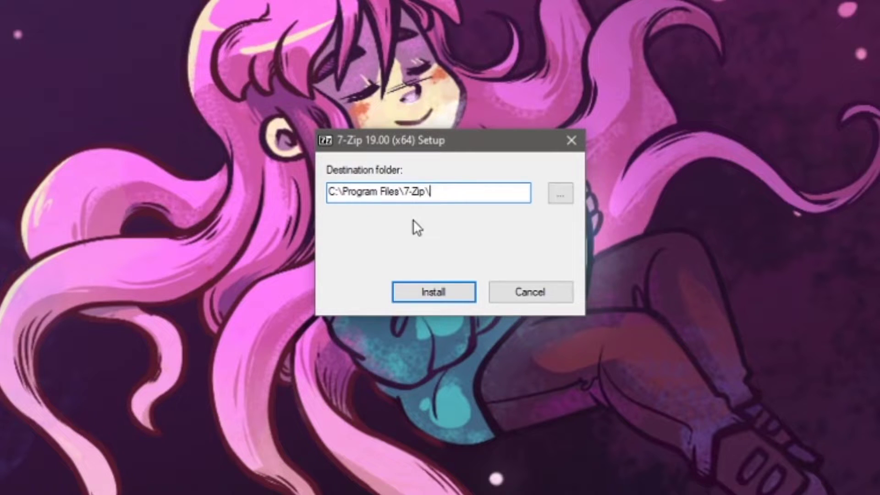
click(431, 289)
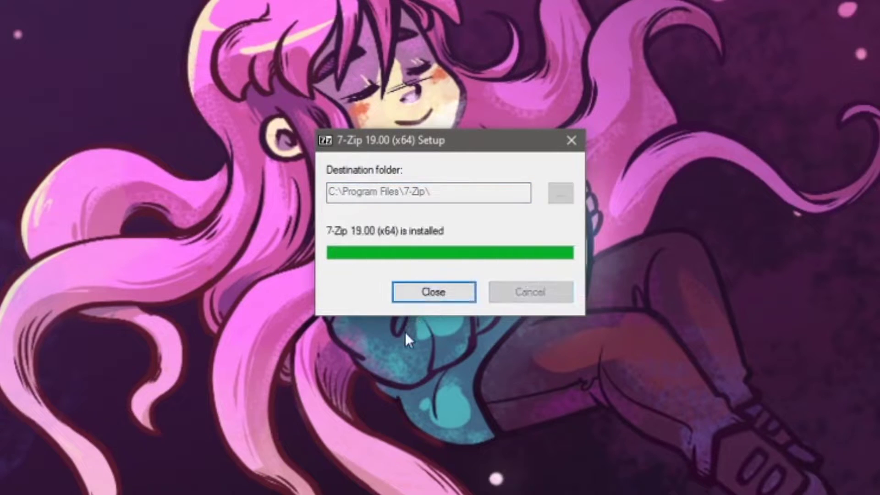
click(422, 291)
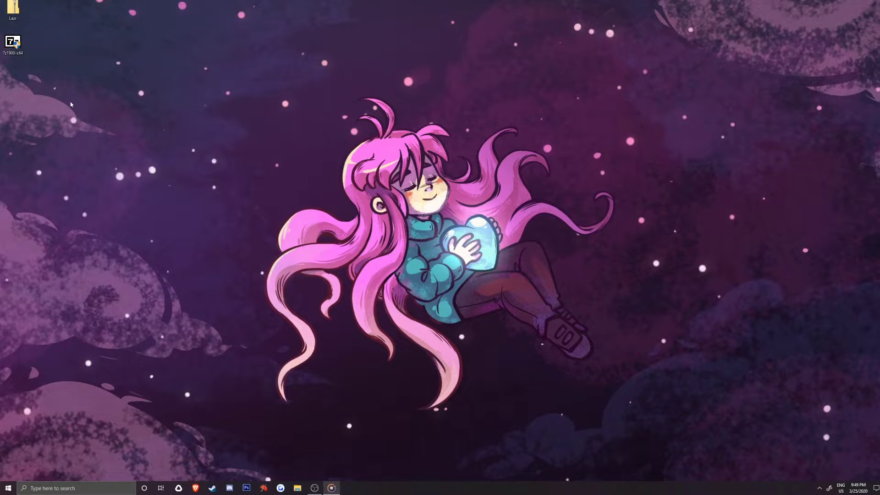
Open the Lazr zip with 7-Zip File Manager, making it the default app for .zip files, and close the archive window.
right_click(14, 8)
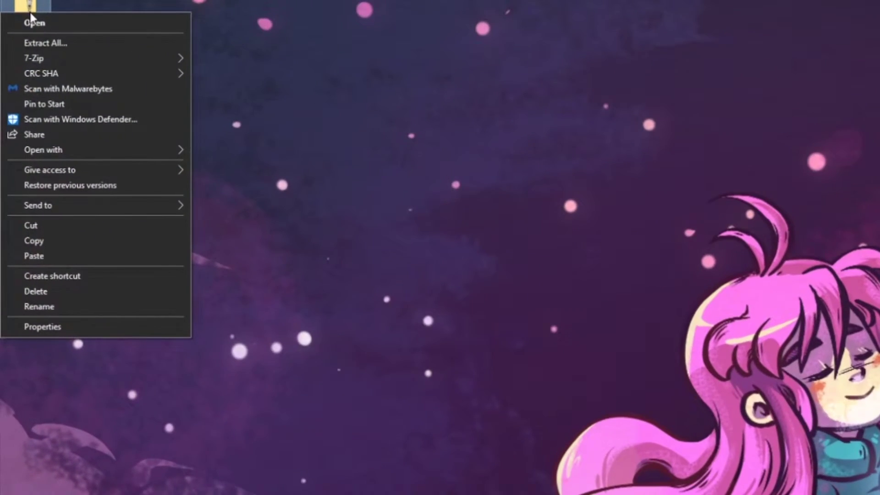
mouse_move(81, 150)
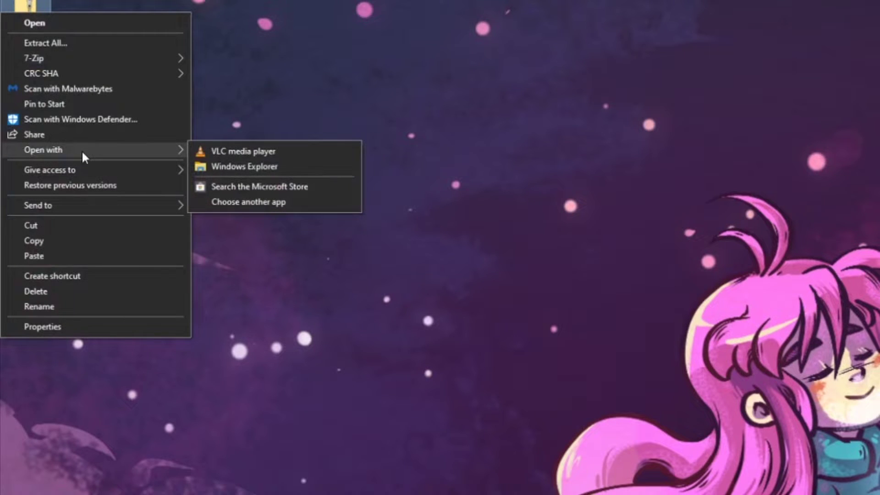
click(260, 202)
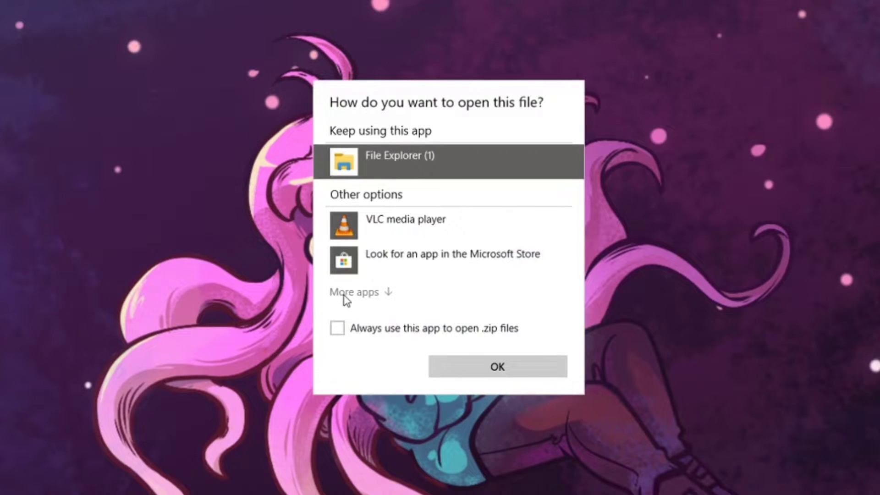
click(346, 293)
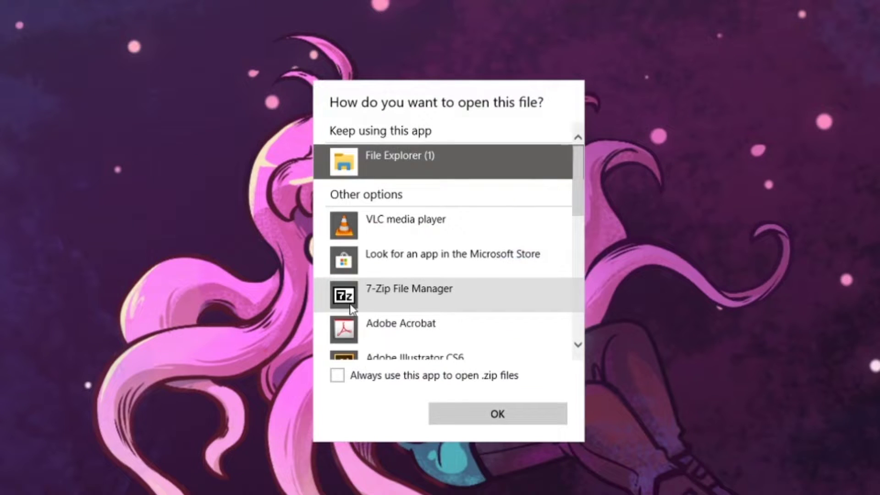
click(428, 293)
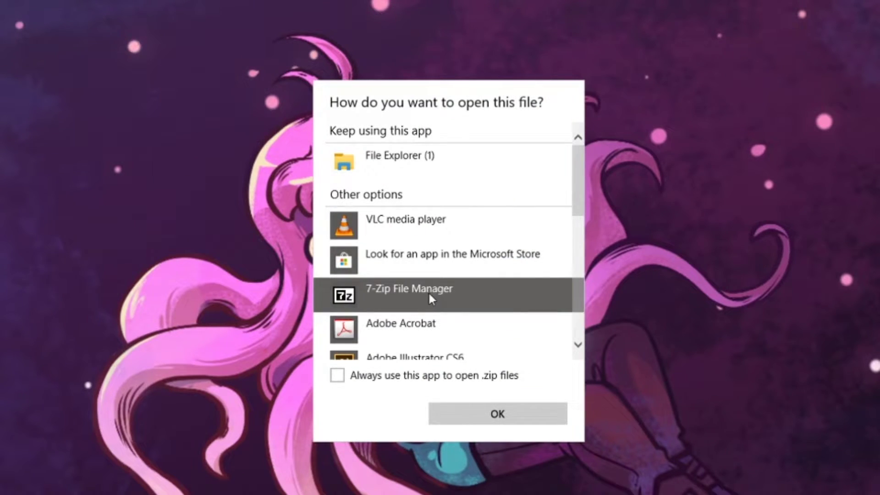
click(338, 376)
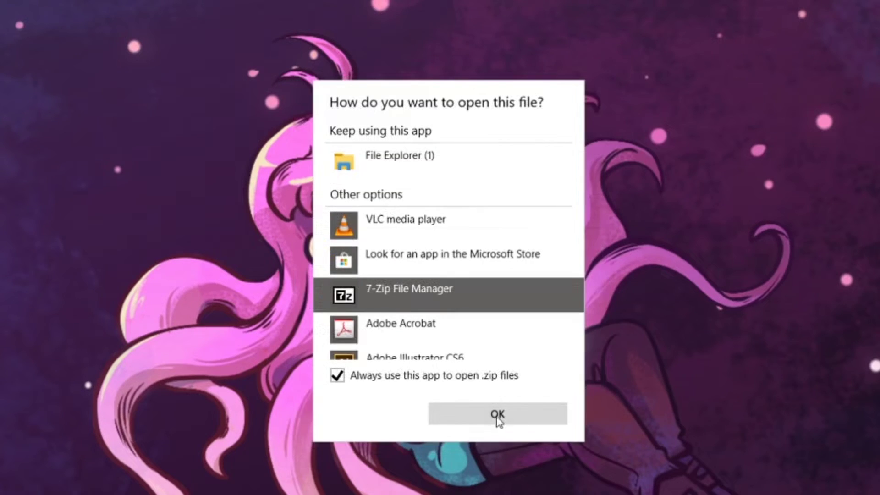
click(497, 417)
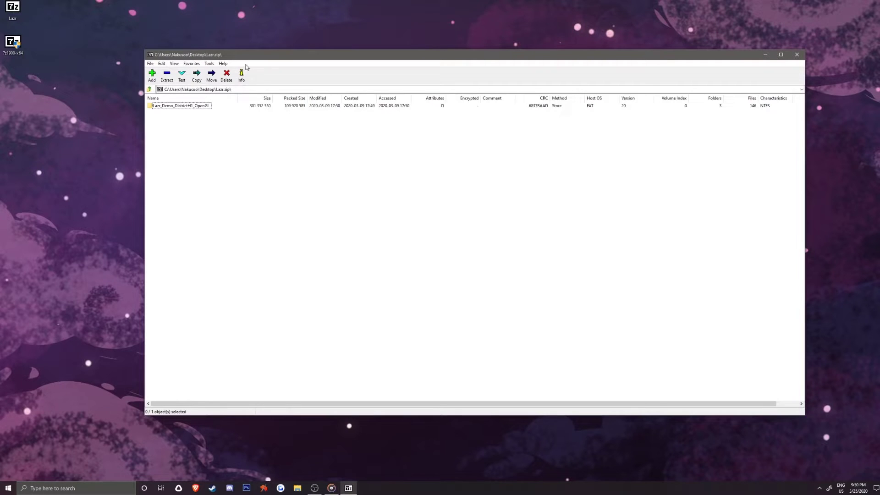
click(16, 10)
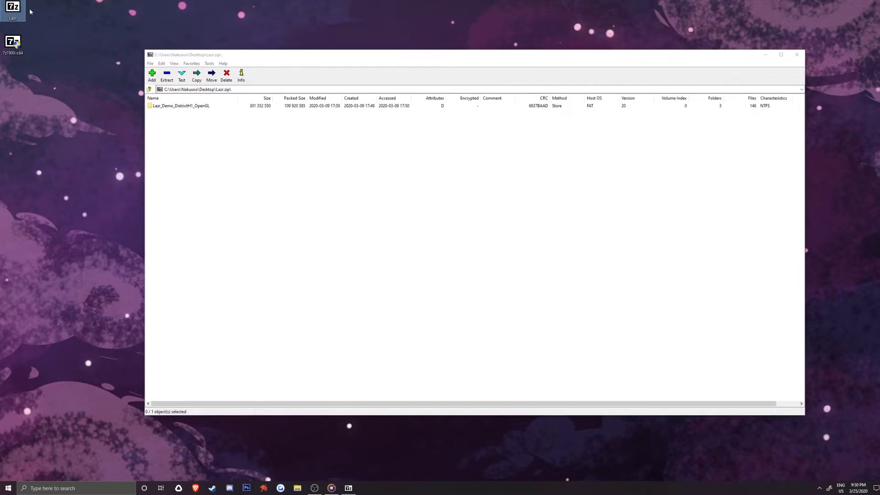
click(797, 55)
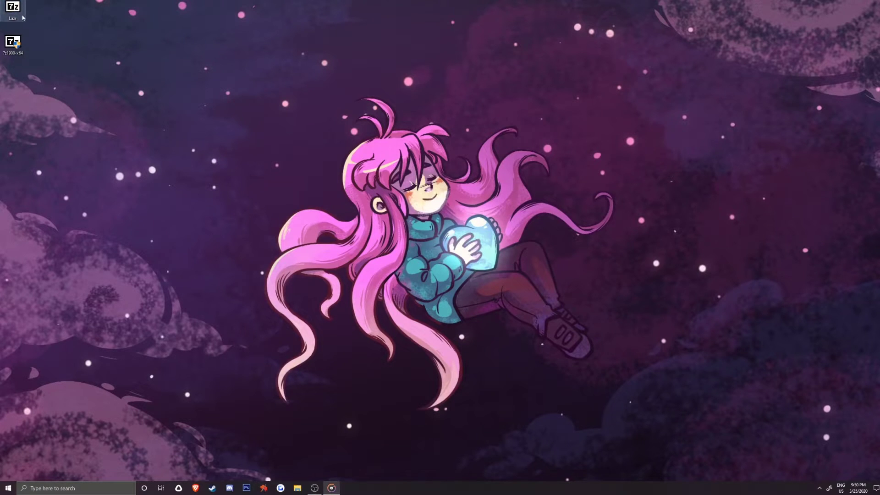
Reopen the Lazr archive, extract the Lazr_Demo_DistrictH1_OpenGL folder to the Desktop below the 7z1900-x64 installer, and close the archive.
right_click(346, 128)
double_click(13, 10)
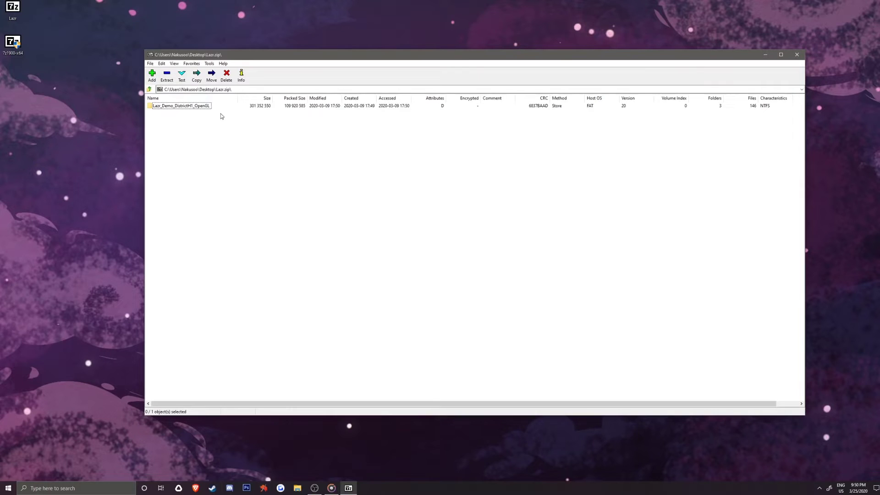
drag(173, 106, 47, 105)
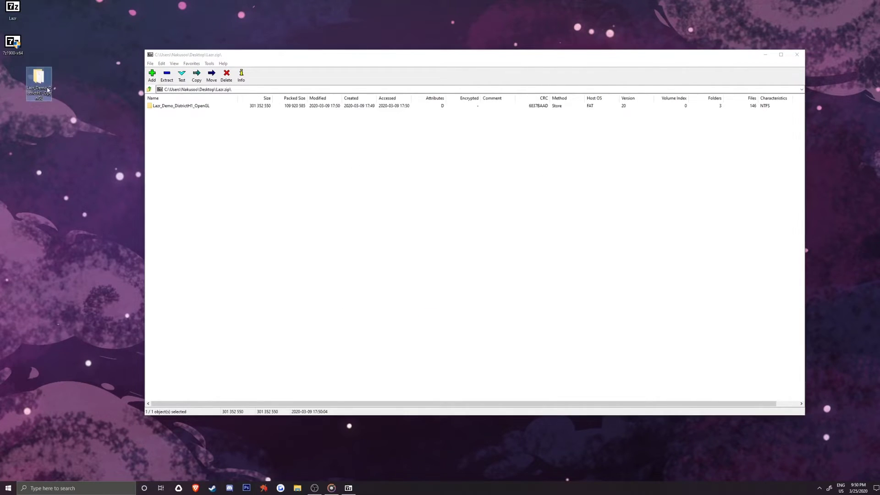
drag(40, 84, 13, 83)
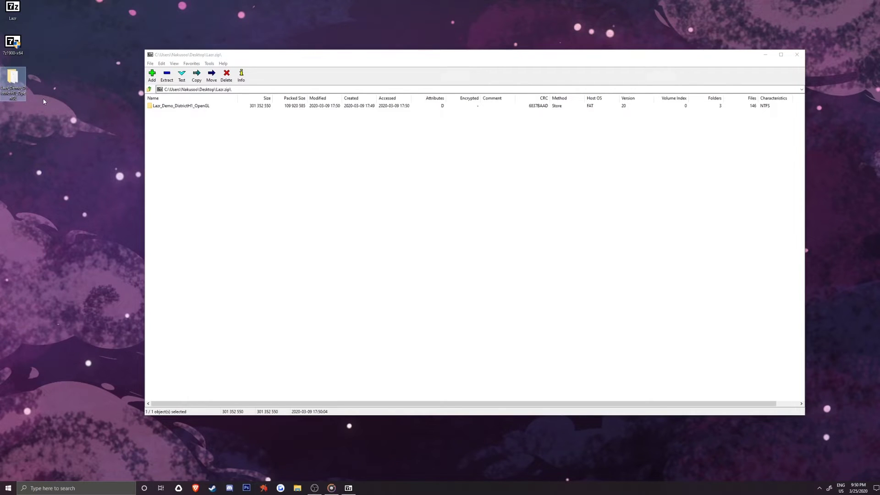
click(43, 98)
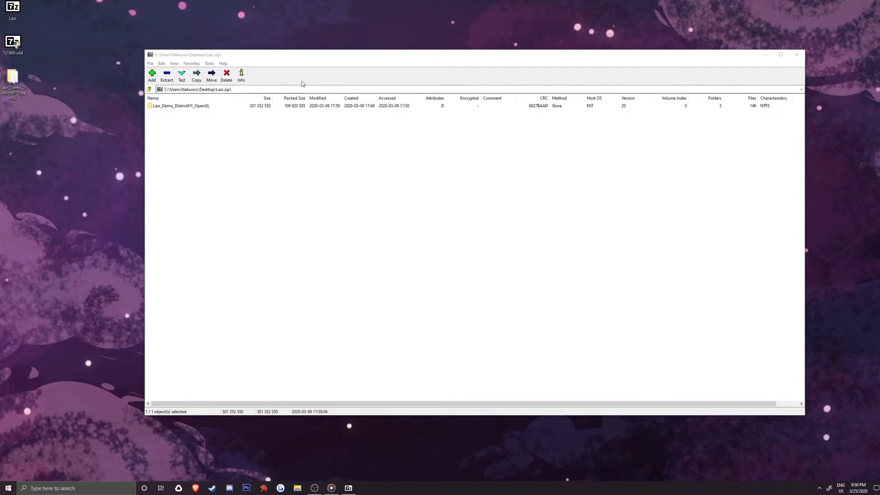
click(798, 55)
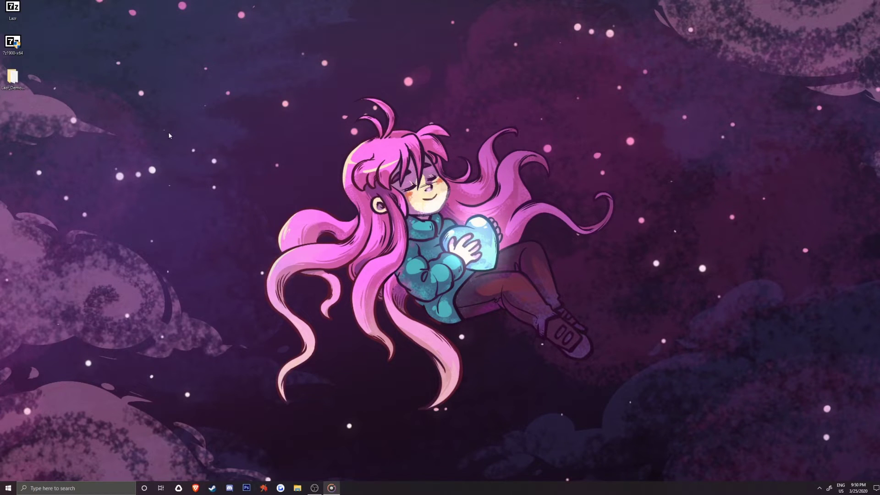
Launch the BeautifulDemo application from the extracted Lazr_Demo_DistrictH1_OpenGL folder and highlight Portuguese in the game's language list.
double_click(12, 77)
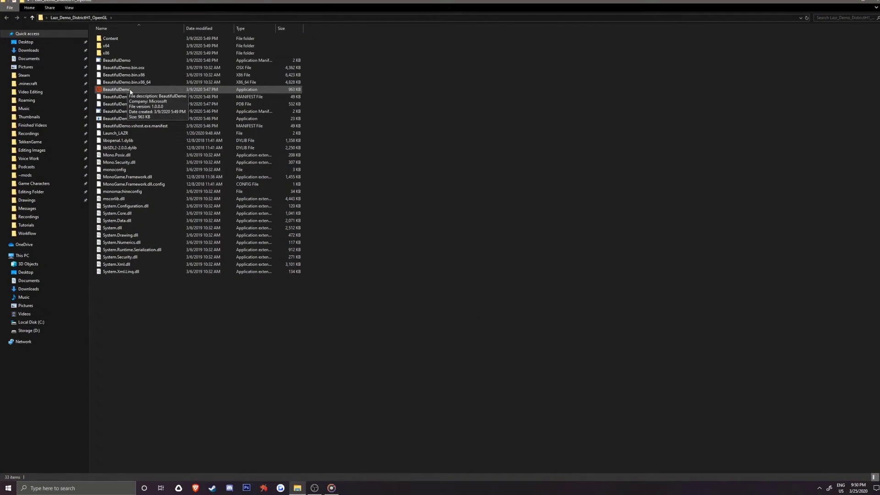
double_click(130, 91)
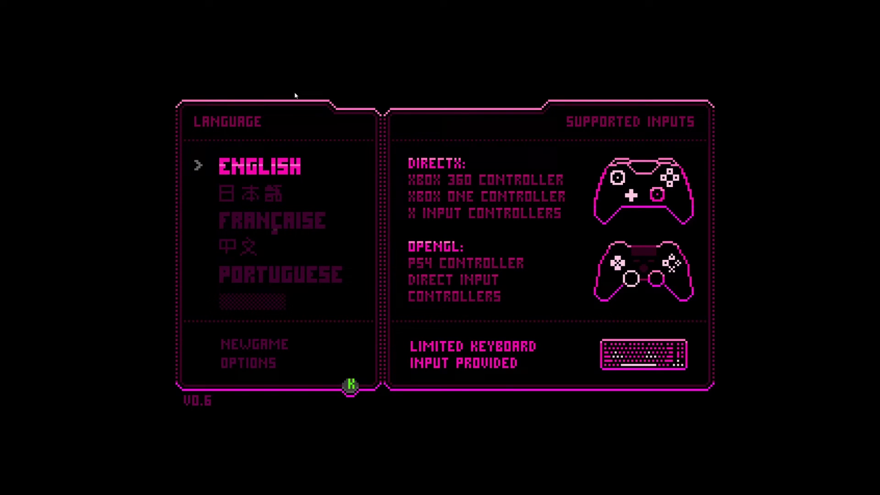
key(Down)
key(Down)
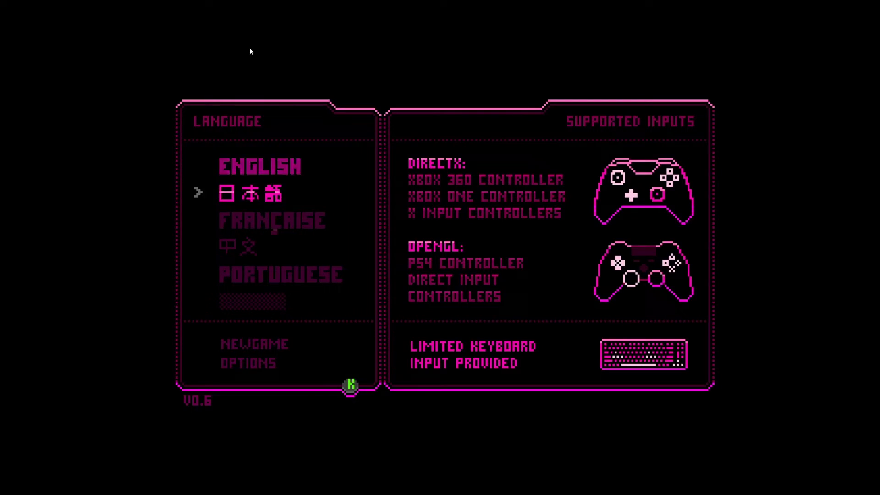
key(Down)
key(Down)
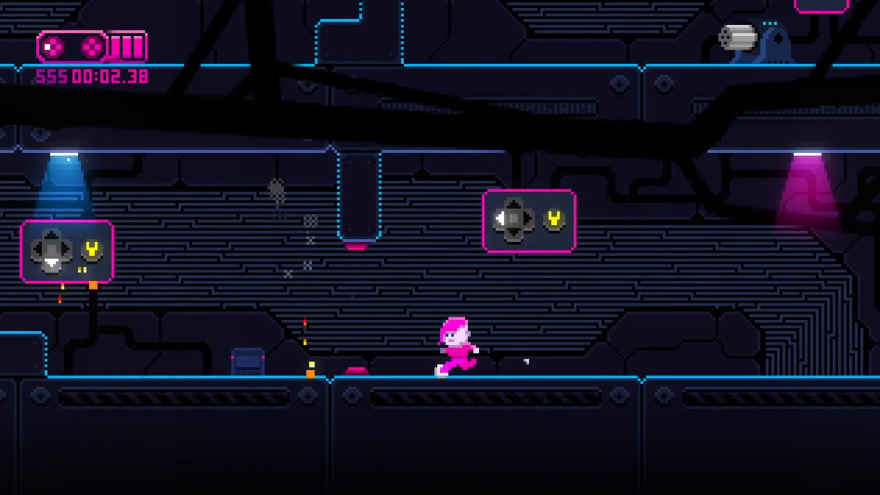
key(Left)
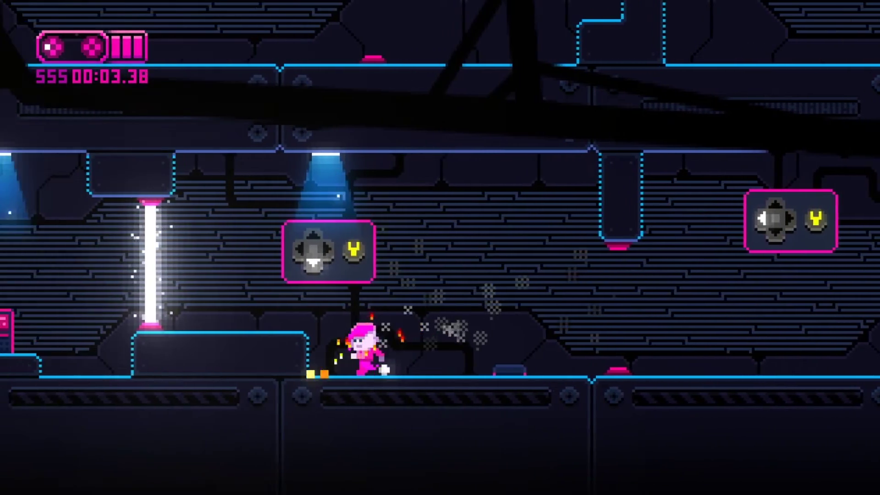
key(Down)
key(Left)
key(space)
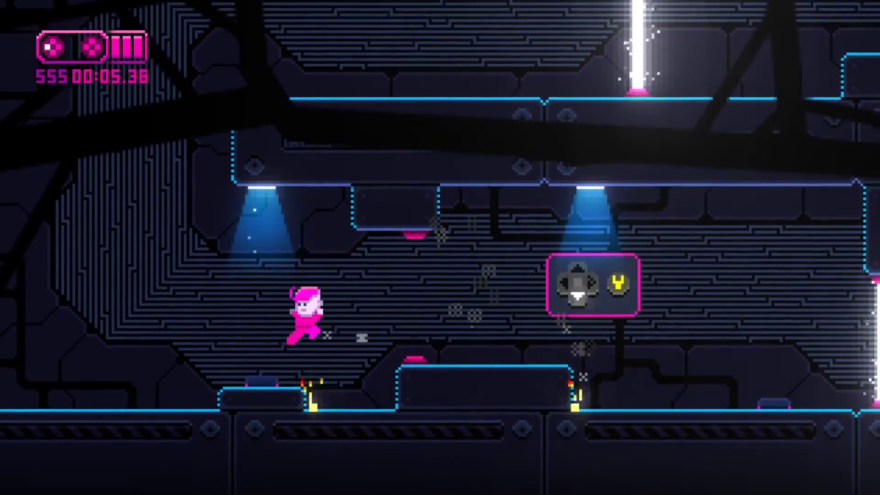
key(Right)
key(x)
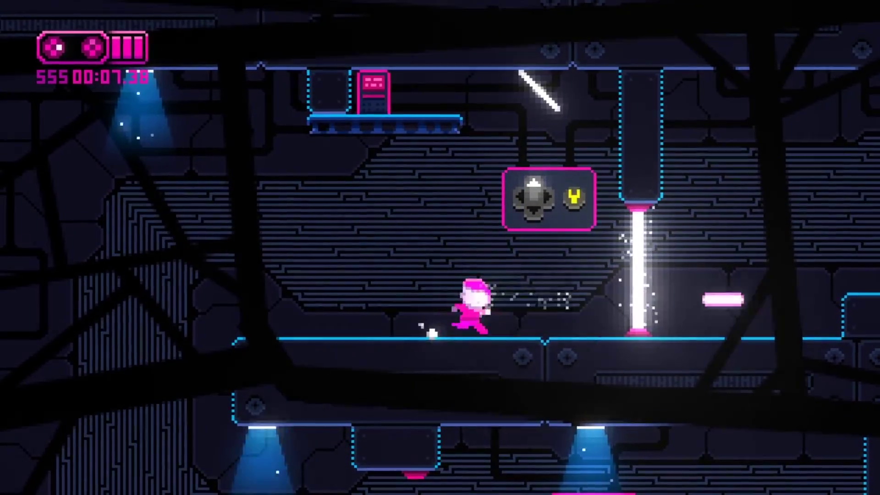
key(space)
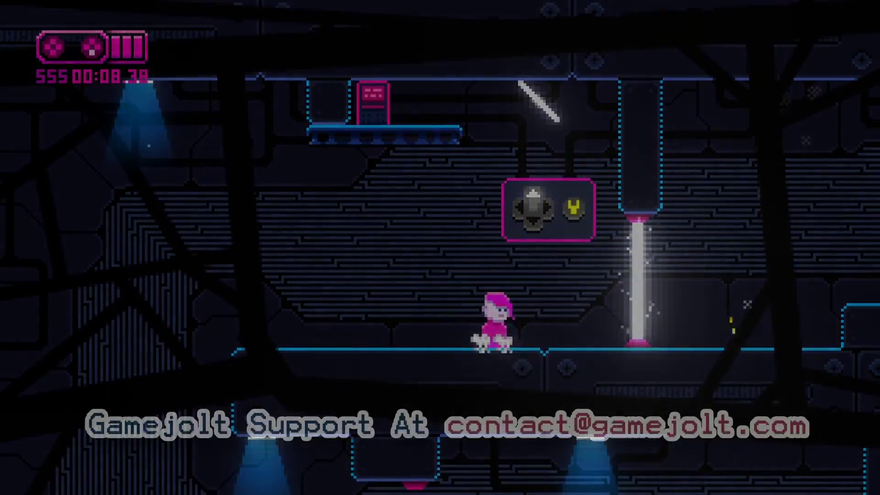
key(Up)
key(x)
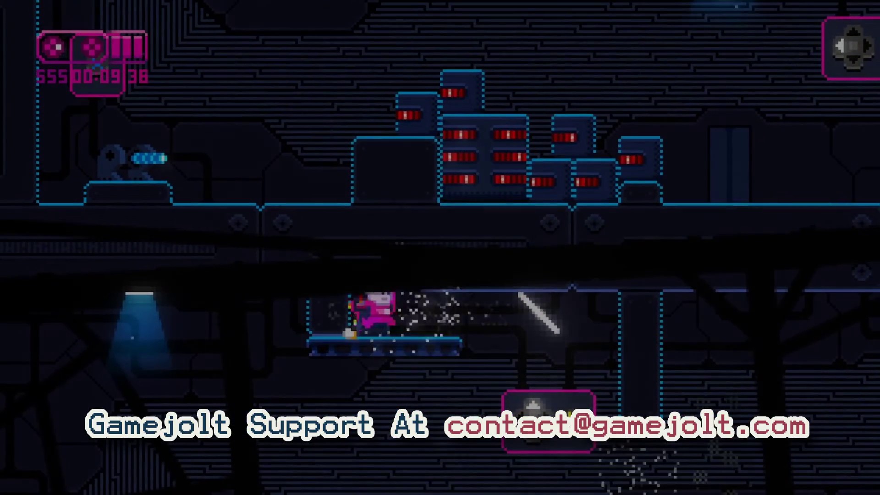
key(Right)
key(space)
key(space)
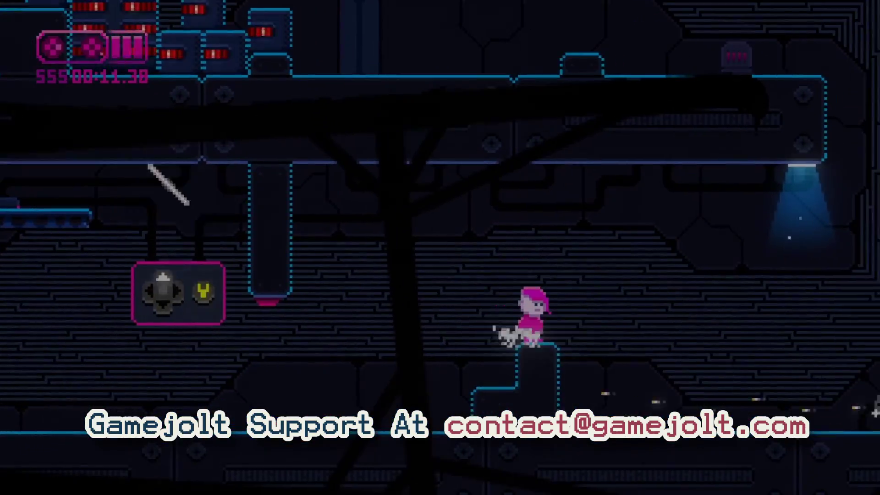
key(Right)
key(space)
key(x)
key(Left)
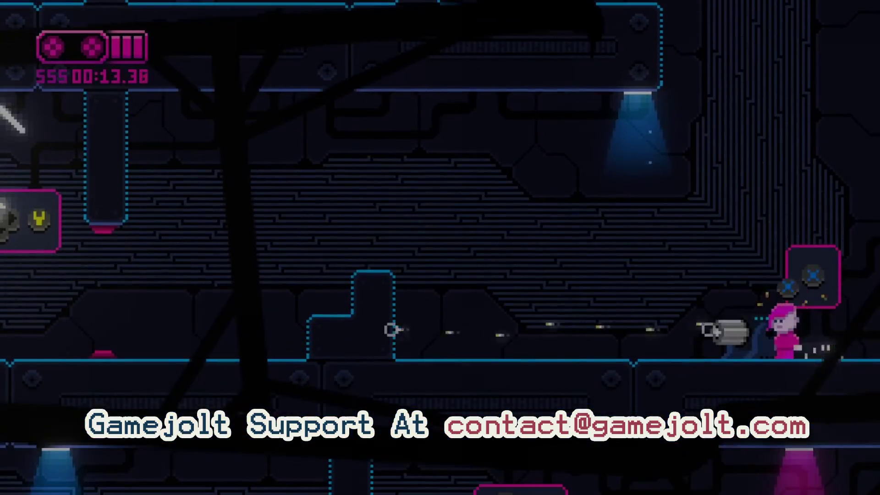
key(x)
key(space)
key(x)
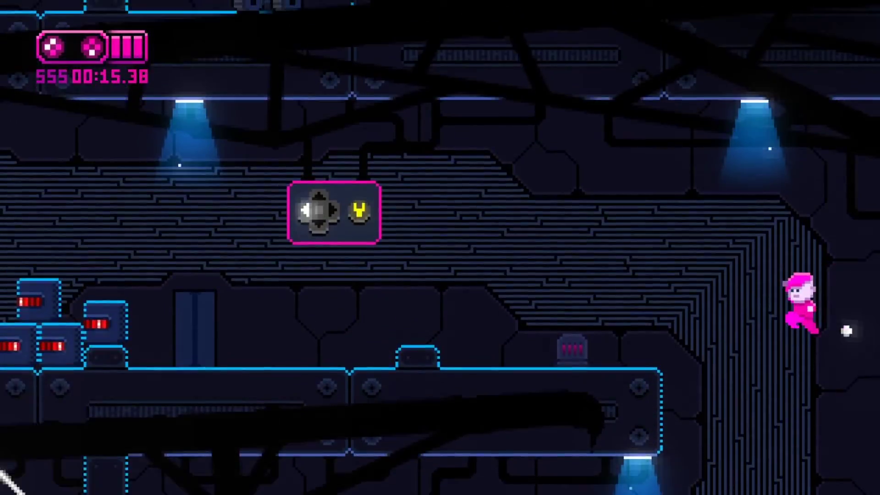
key(Left)
key(Right)
key(x)
key(Left)
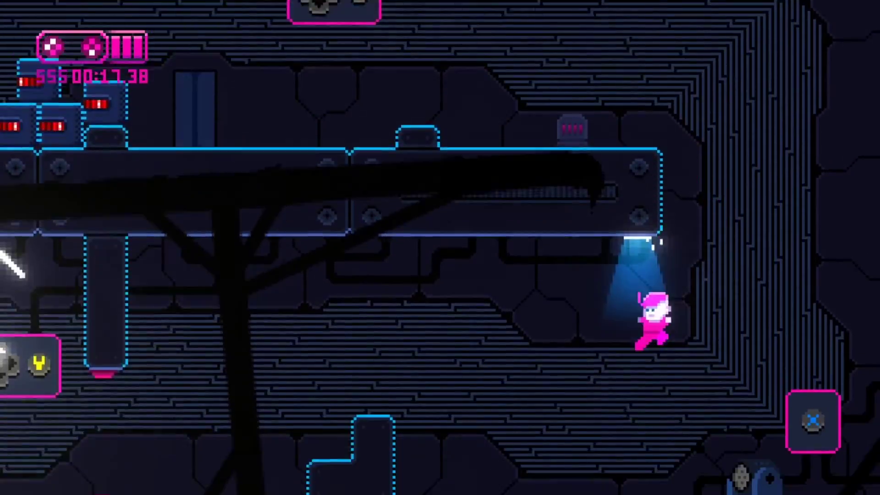
key(Right)
key(x)
key(Left)
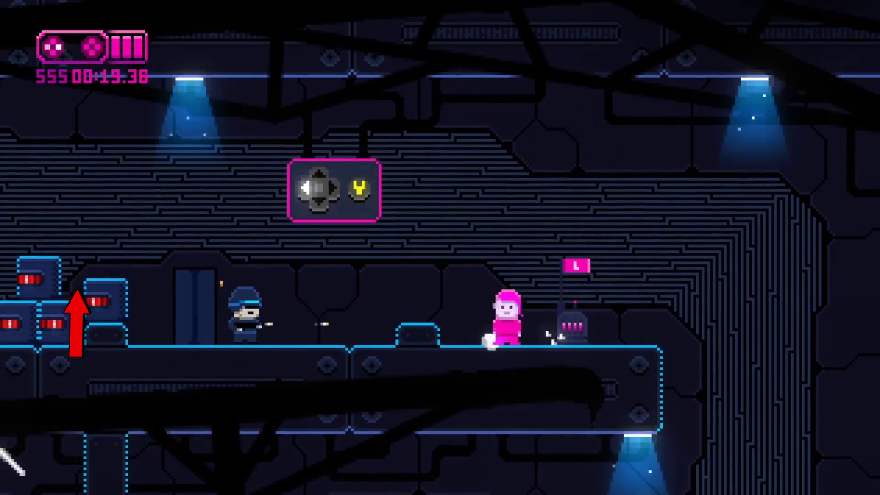
key(x)
key(x)
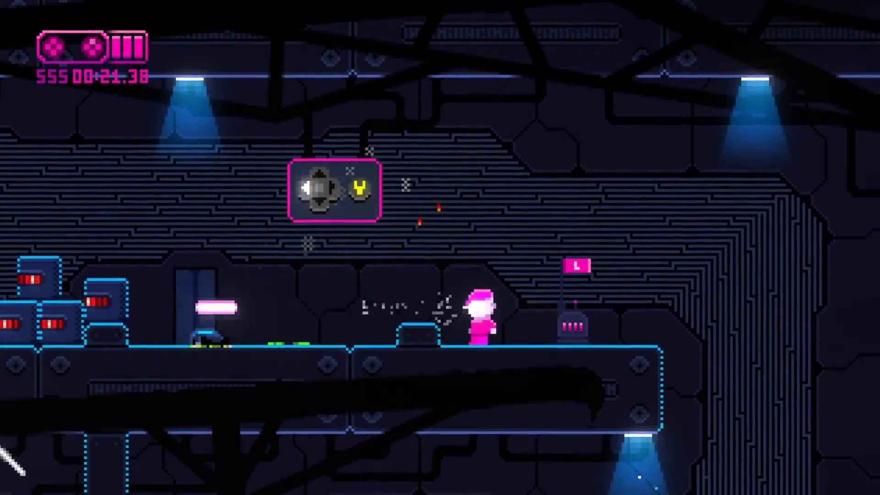
key(Left)
key(z)
key(Left)
key(z)
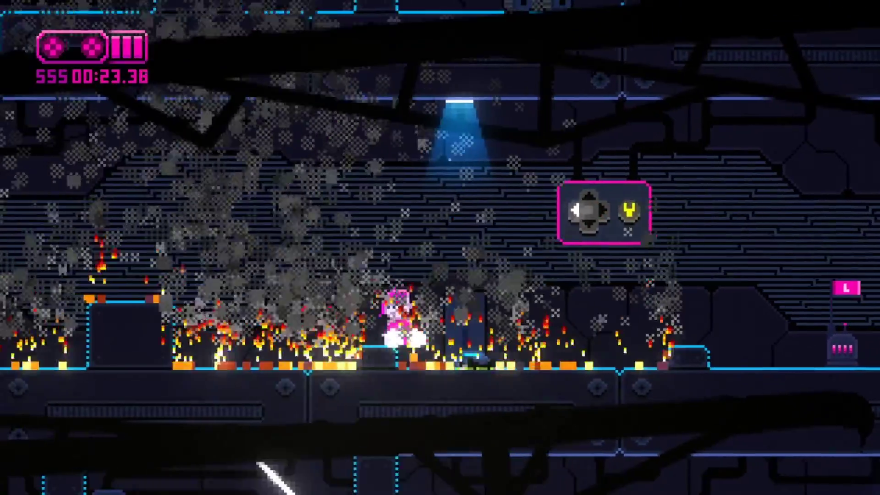
key(z)
key(z)
key(Left)
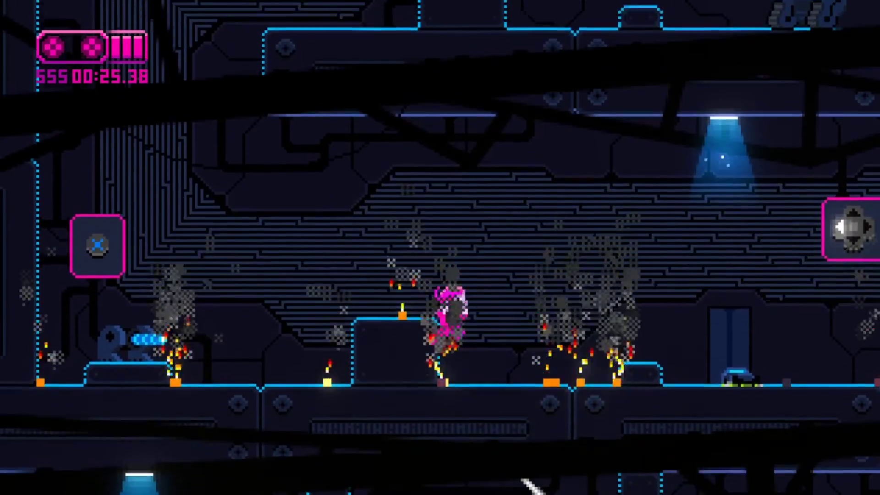
key(z)
key(Left)
key(z)
key(z)
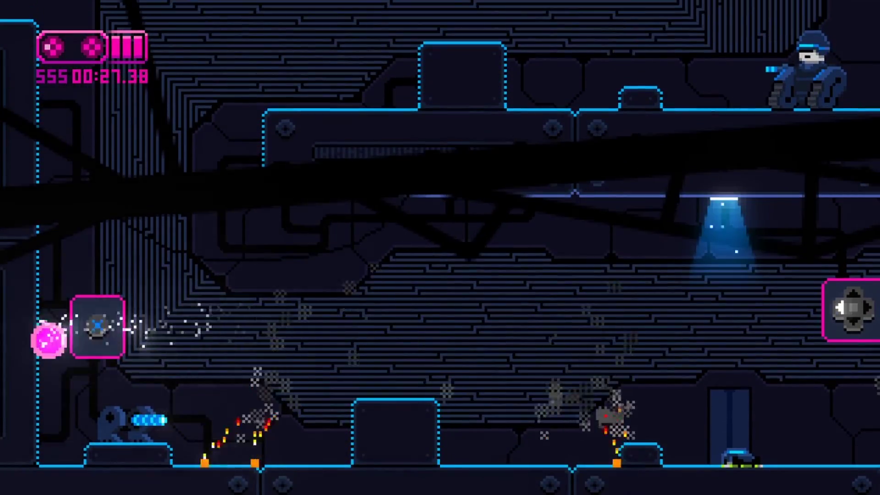
key(x)
key(z)
key(Left)
key(z)
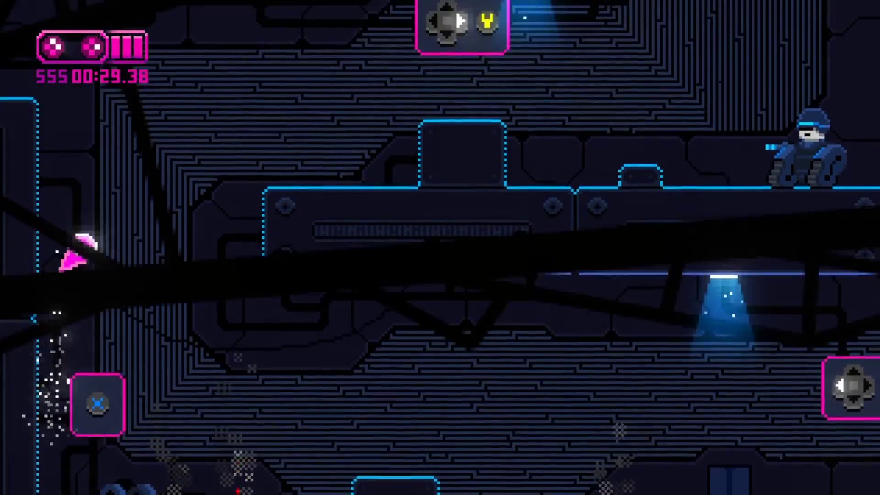
key(Right)
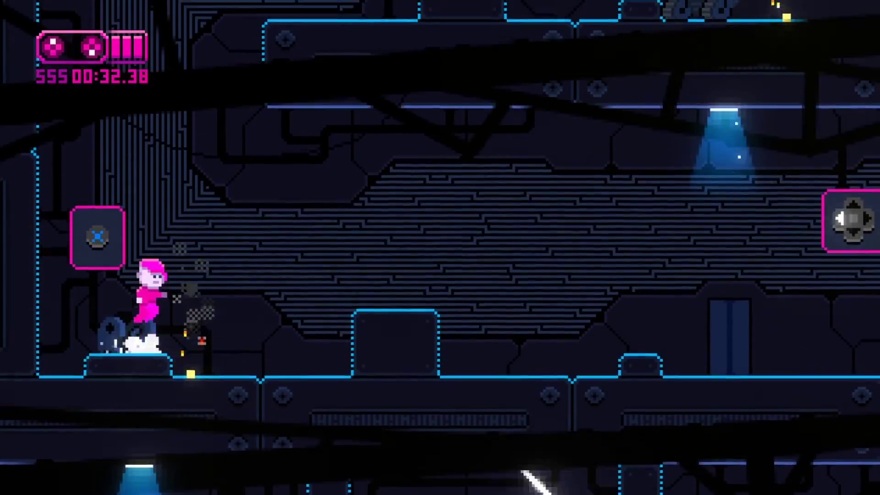